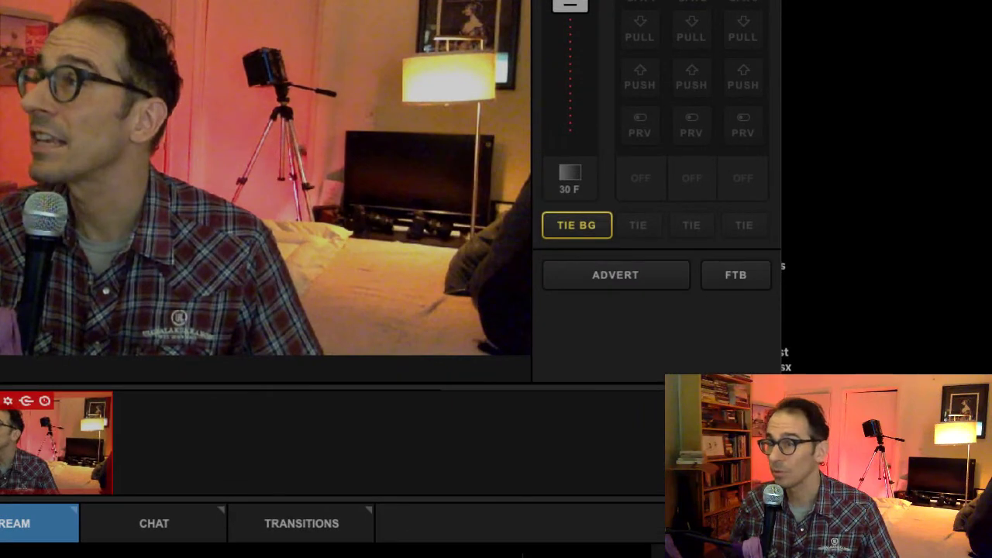
Fade the program output to black with the FTB hotkey.
{"action": "key", "text": "f"}
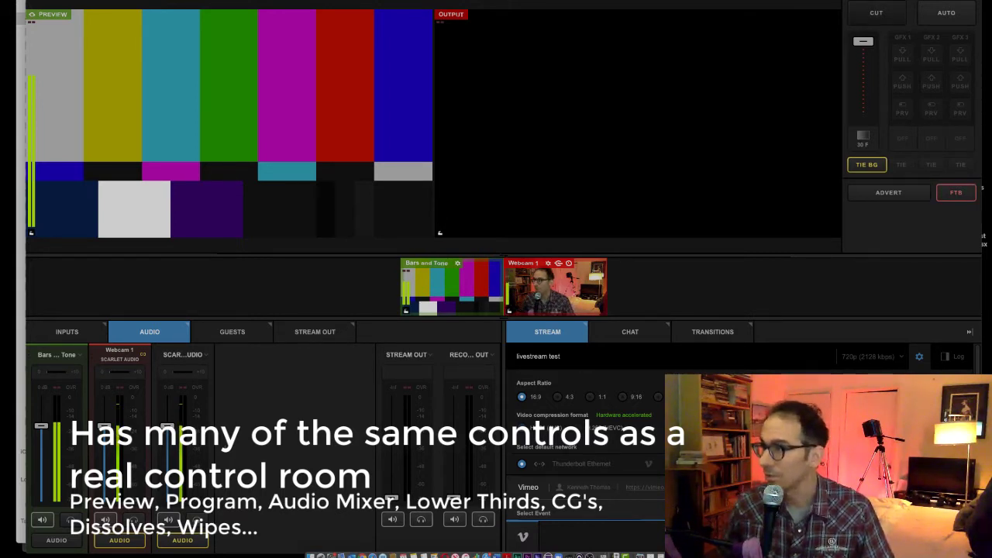
Fade up from black and cut the colour bars to program, with Webcam 1 waiting in preview.
{"action": "key", "text": "2"}
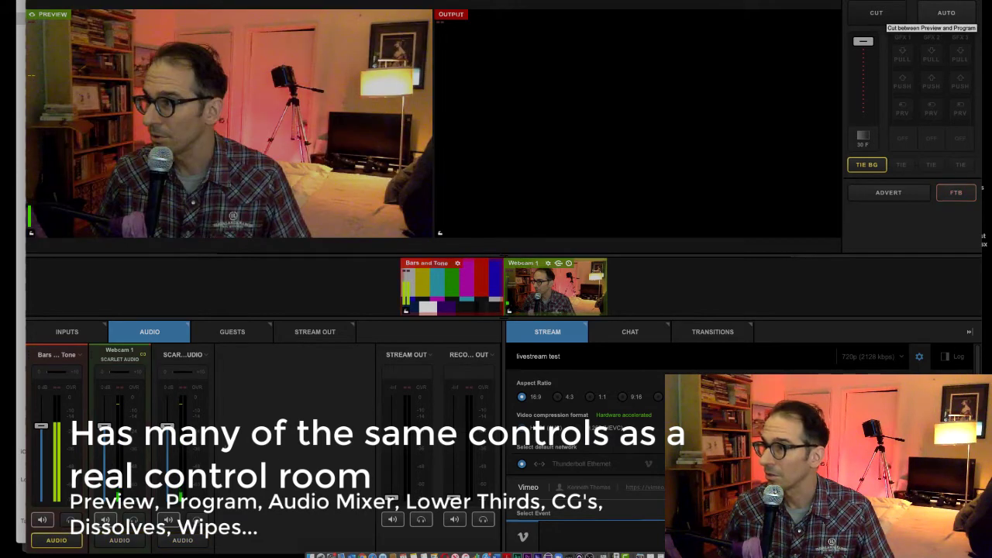
{"action": "key", "text": "1"}
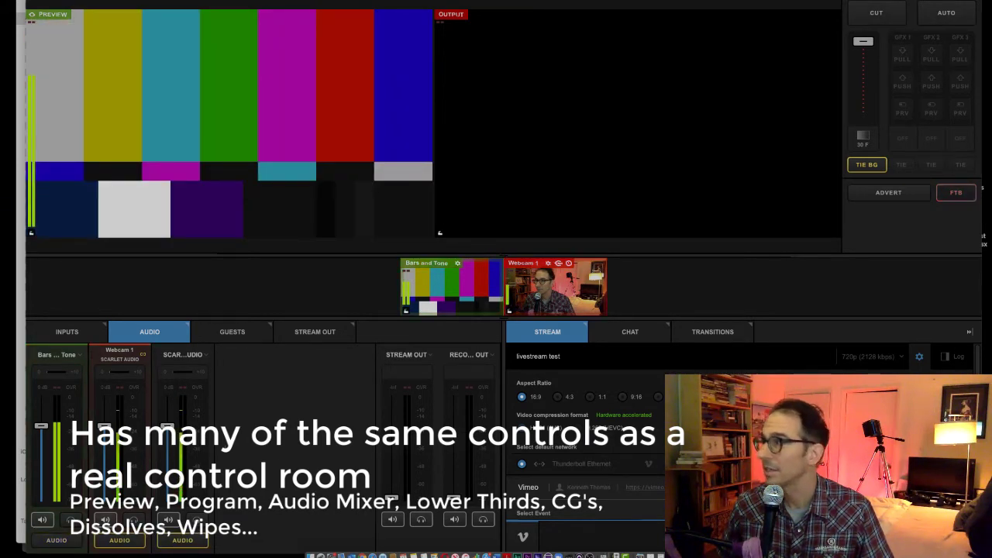
{"action": "key", "text": "f"}
{"action": "key", "text": "space"}
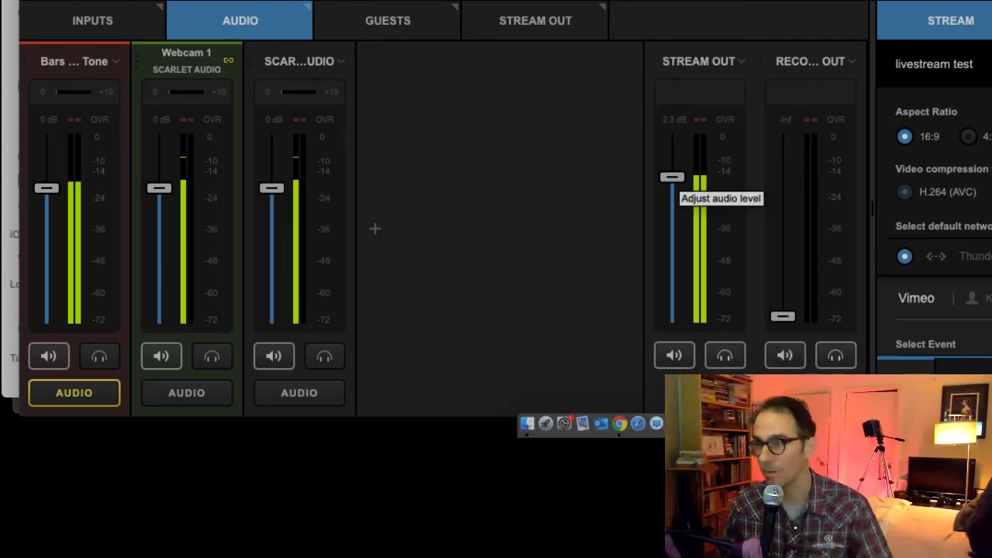
Raise then trim Record Out, pull Stream Out to silence, and mute the Bars and Tone audio.
{"action": "left_click_drag", "start_coordinate": [782, 316], "coordinate": [782, 184]}
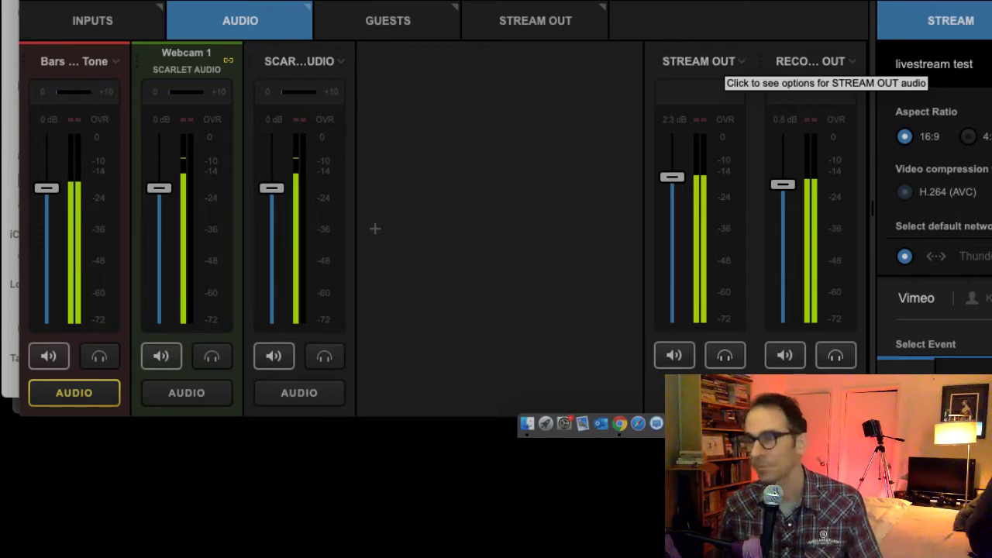
{"action": "left_click_drag", "start_coordinate": [672, 177], "coordinate": [672, 316]}
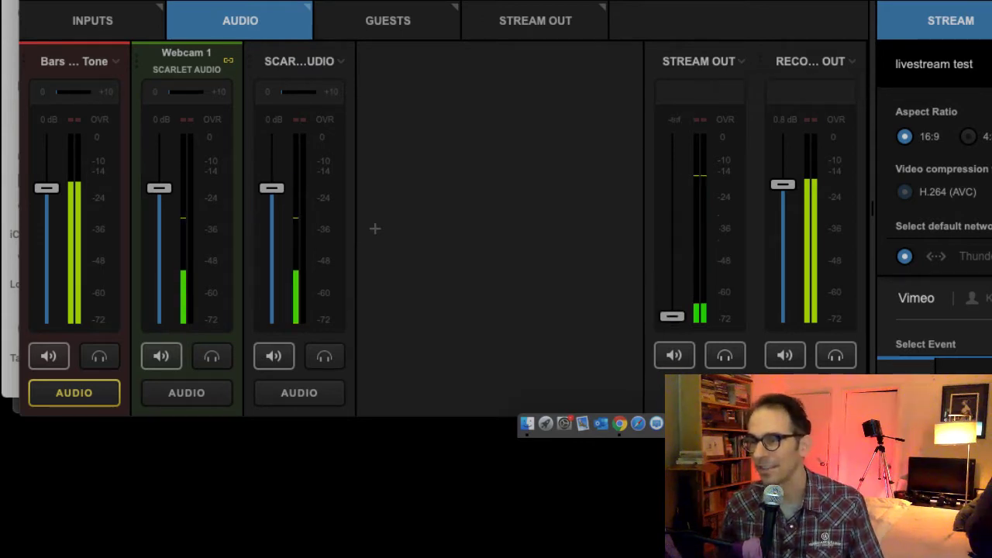
{"action": "left_click_drag", "start_coordinate": [783, 184], "coordinate": [783, 316]}
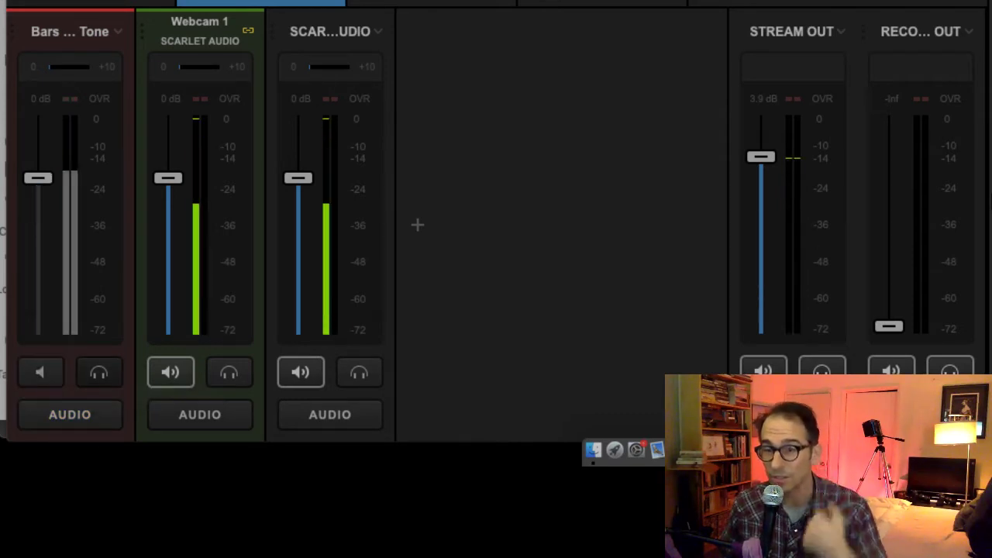
{"action": "left_click", "coordinate": [99, 373]}
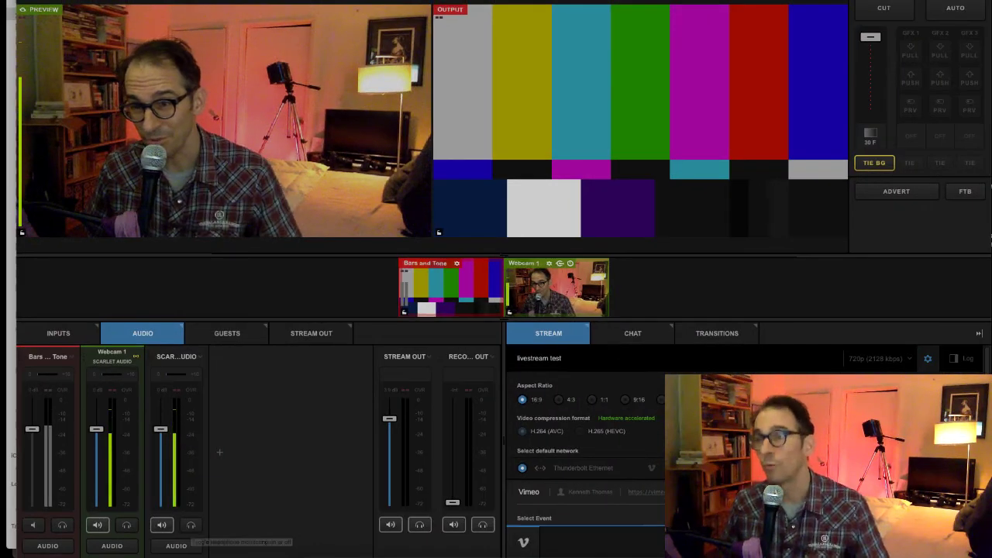
Cut Webcam 1 to program, drop Stream Out to the bottom, and open the Web Control settings.
{"action": "key", "text": "Return"}
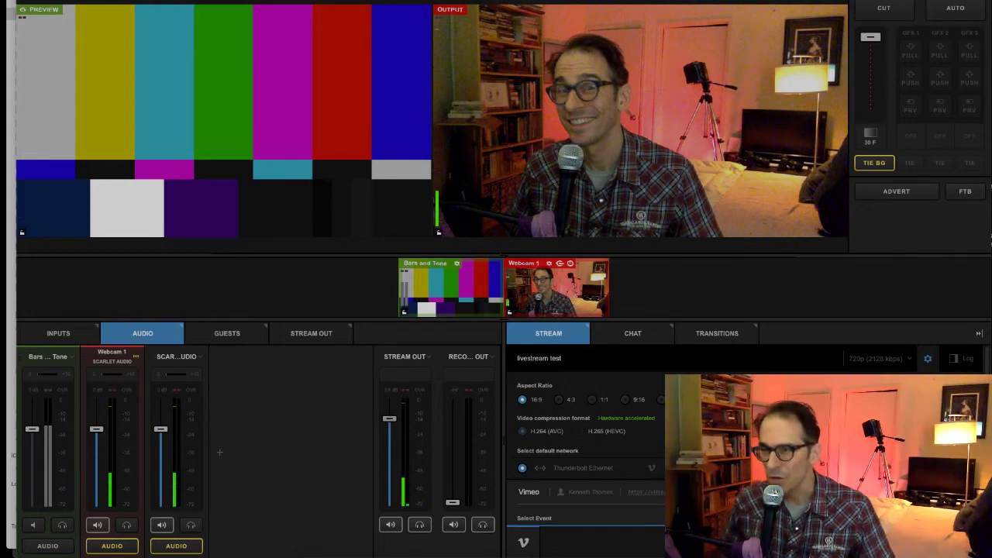
{"action": "left_click_drag", "start_coordinate": [389, 418], "coordinate": [389, 502]}
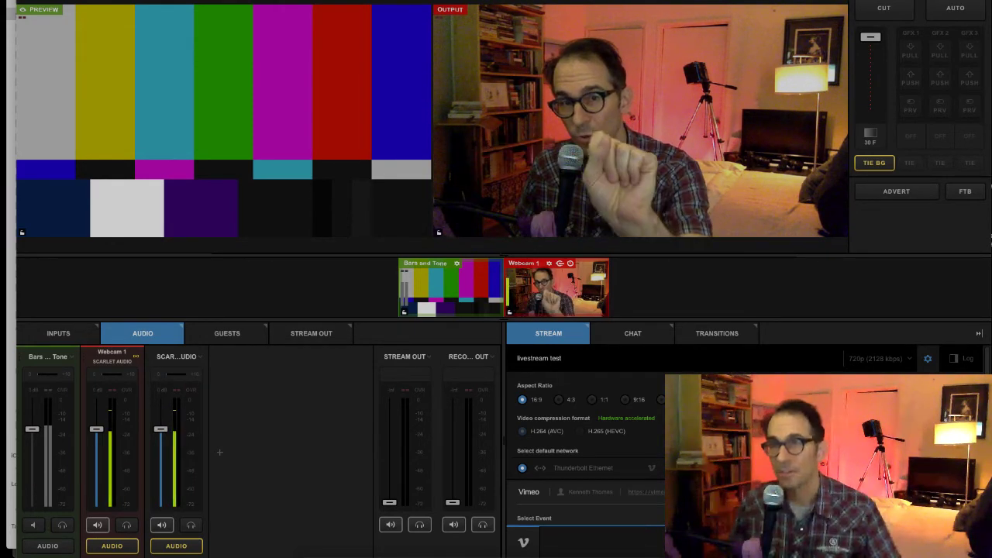
{"action": "left_click", "coordinate": [46, 0]}
{"action": "left_click", "coordinate": [46, 0]}
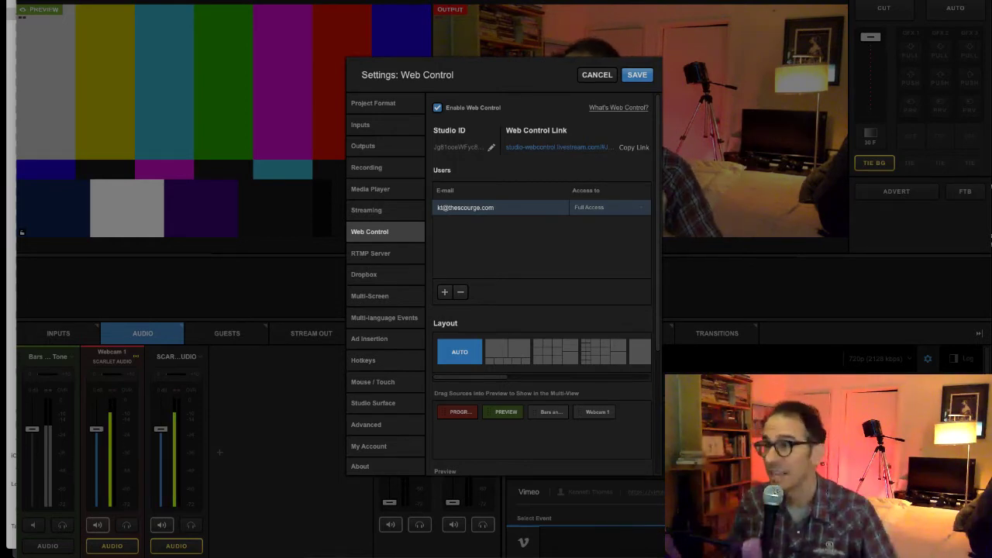
Open the Web Control Link from the Settings: Web Control dialog in Chrome.
{"action": "left_click", "coordinate": [557, 146]}
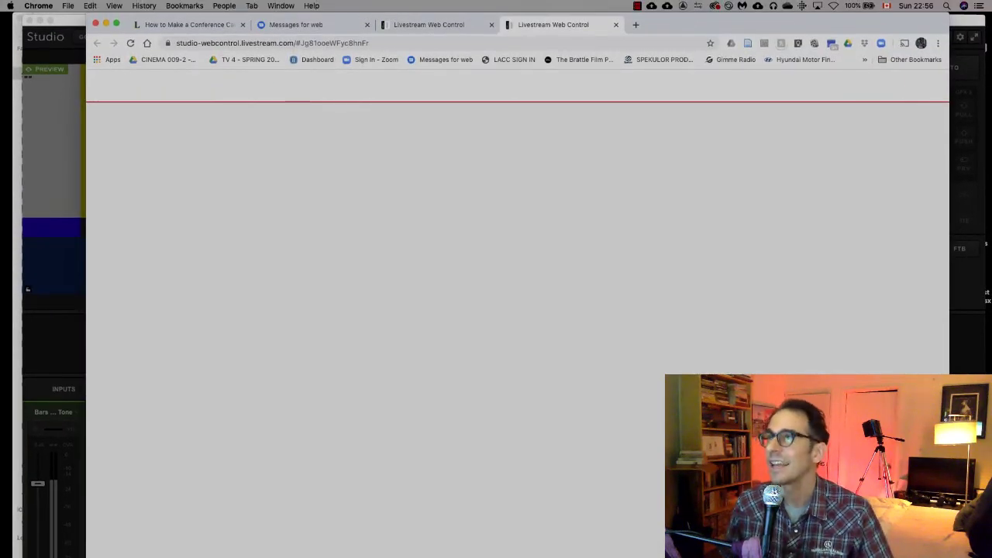
Close the duplicate Web Control tab in Chrome and move the browser window down.
{"action": "key", "text": "ctrl+shift+Tab"}
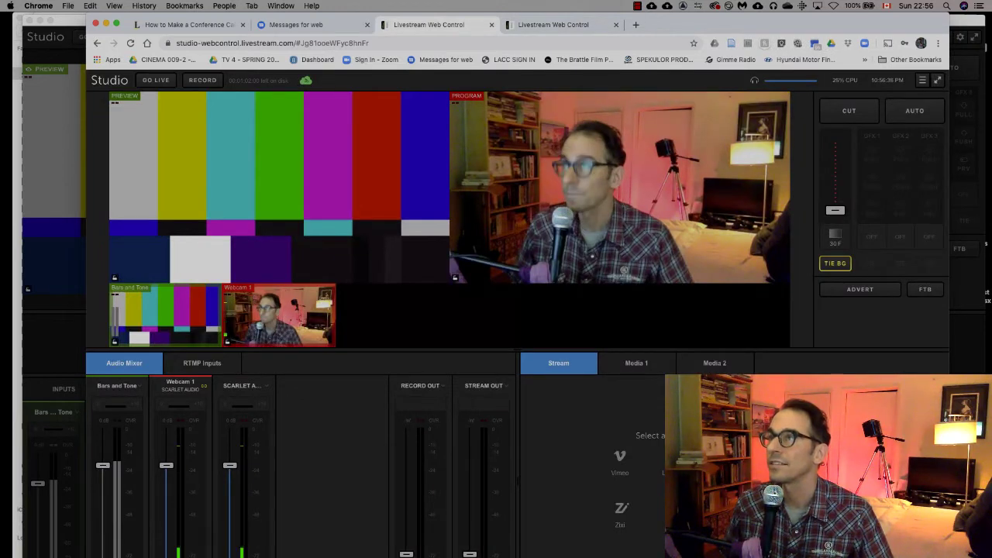
{"action": "key", "text": "ctrl+Tab"}
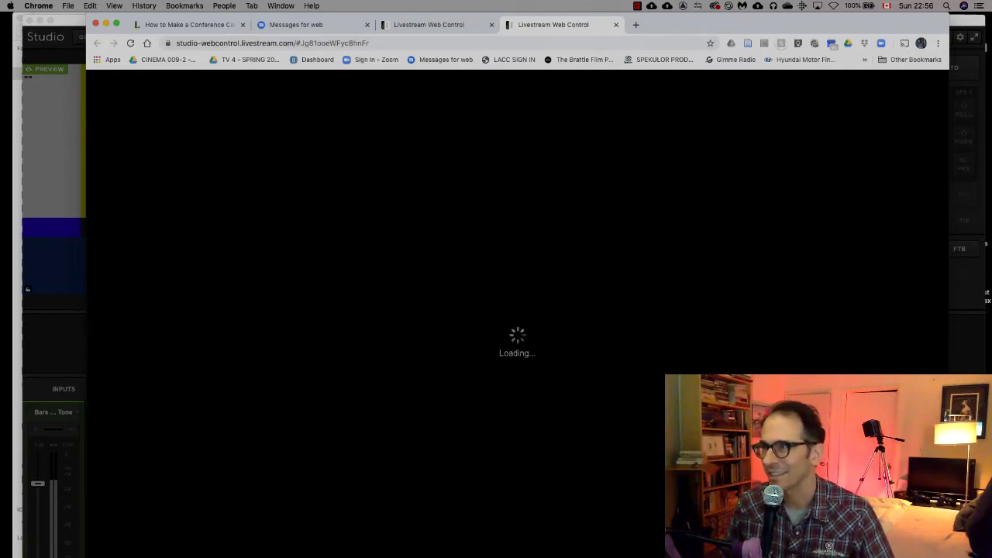
{"action": "key", "text": "super+w"}
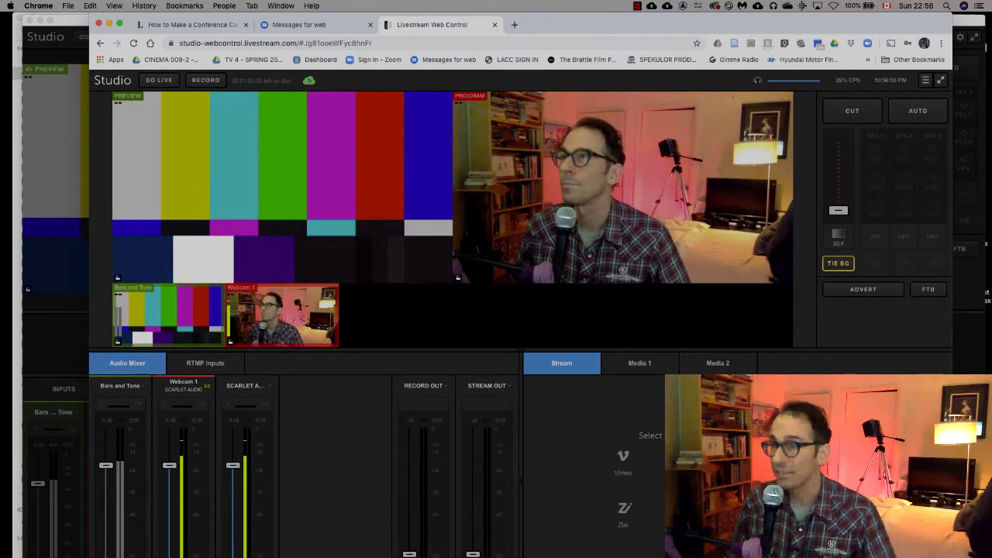
{"action": "left_click_drag", "start_coordinate": [589, 24], "coordinate": [601, 534]}
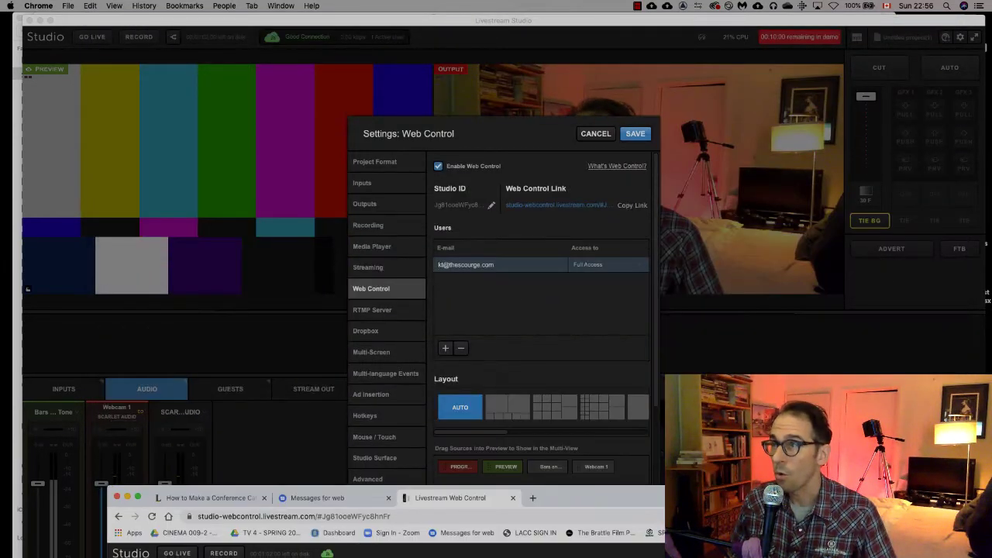
Close Studio's Web Control settings and bring the Chrome Web Control page back up.
{"action": "left_click", "coordinate": [223, 506]}
{"action": "key", "text": "Escape"}
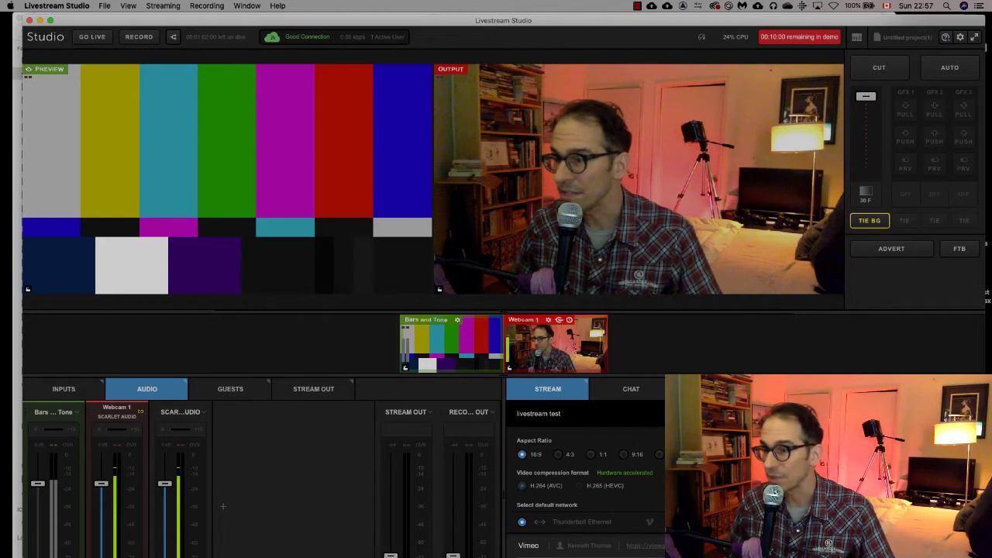
{"action": "key", "text": "super+Tab"}
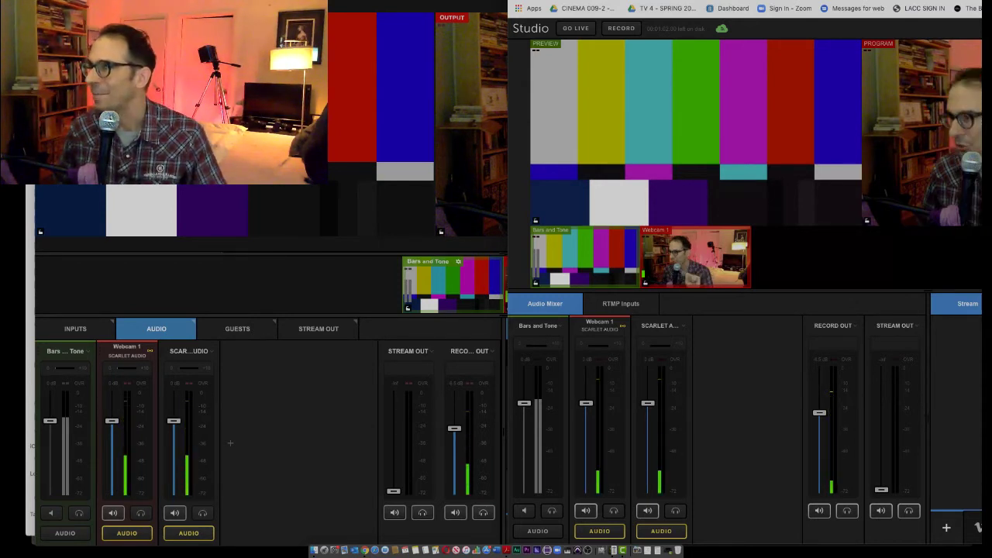
Return to the desktop Studio window and show its INPUTS list of sources.
{"action": "scroll", "coordinate": [655, 291], "scroll_direction": "right", "scroll_amount": 10}
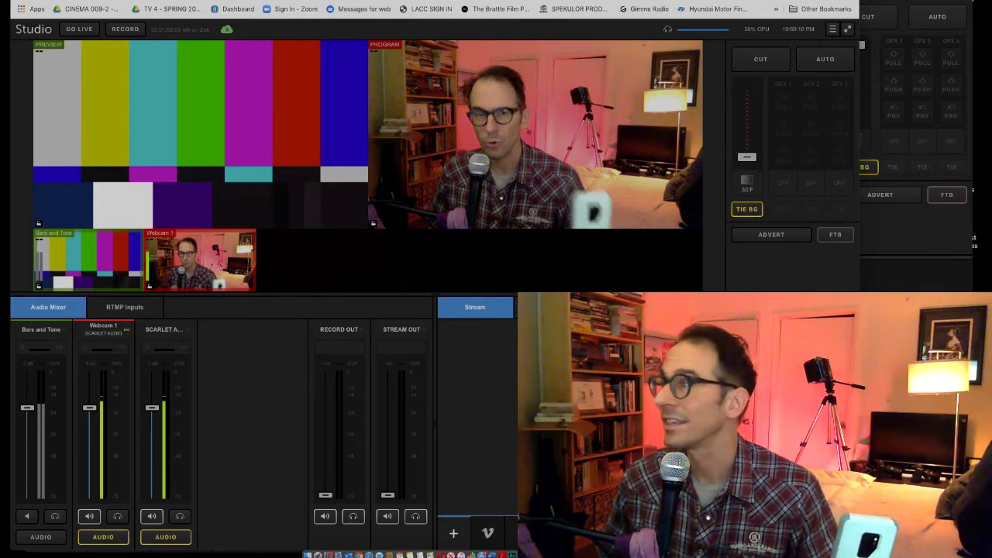
{"action": "key", "text": "super+Tab"}
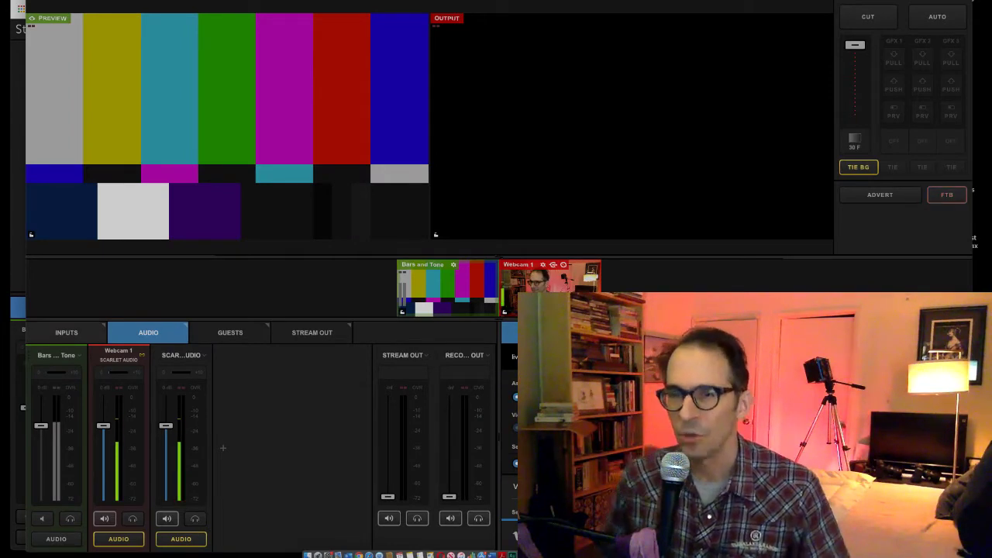
{"action": "left_click", "coordinate": [67, 332]}
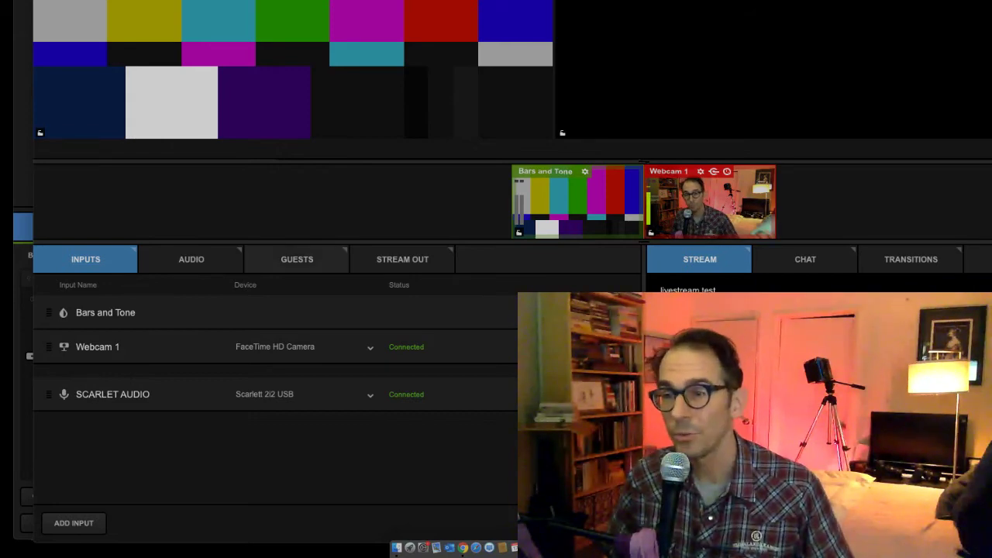
Show the GUESTS tab's Invite pane with the shareable guest link.
{"action": "left_click", "coordinate": [297, 258]}
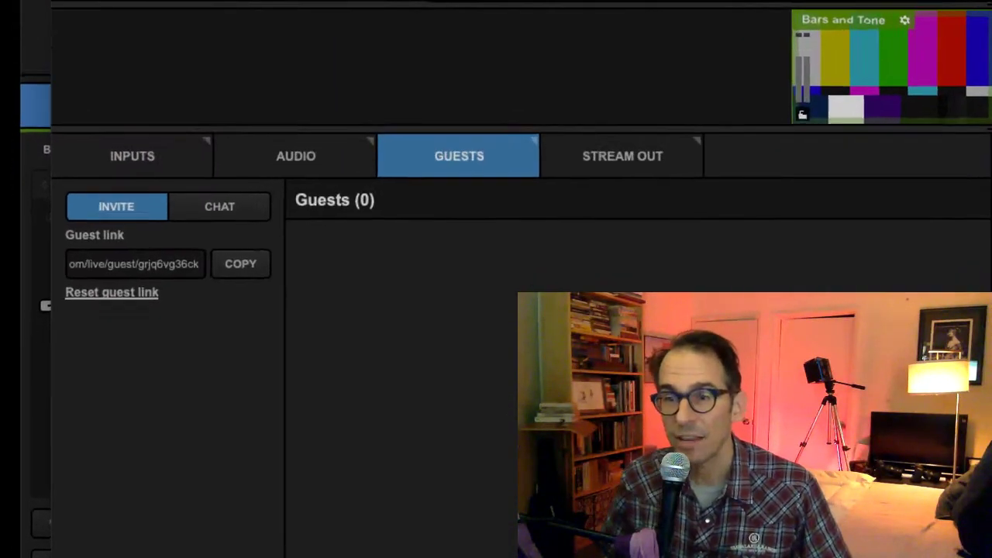
Select and copy the entire guest link, then switch to Outlook.
{"action": "double_click", "coordinate": [196, 234]}
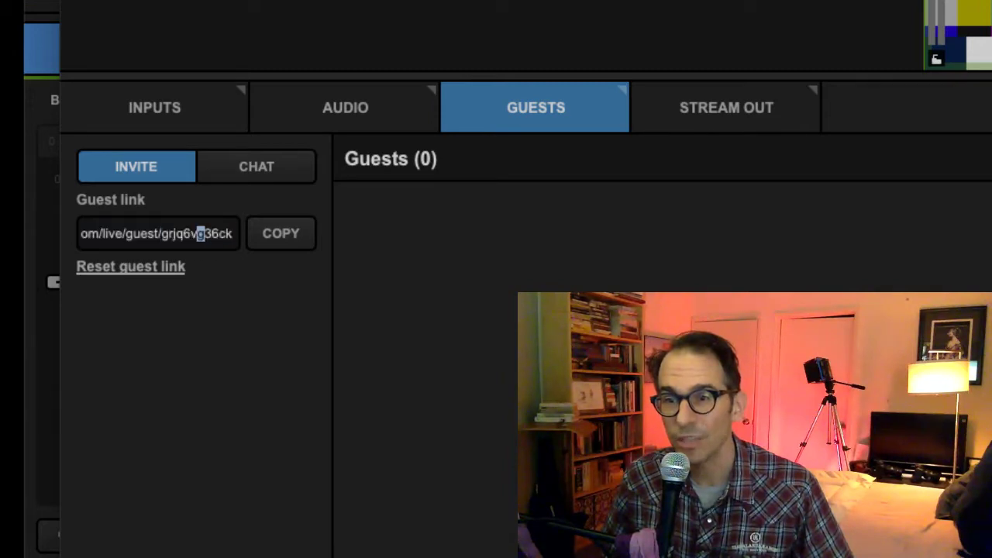
{"action": "triple_click", "coordinate": [199, 233]}
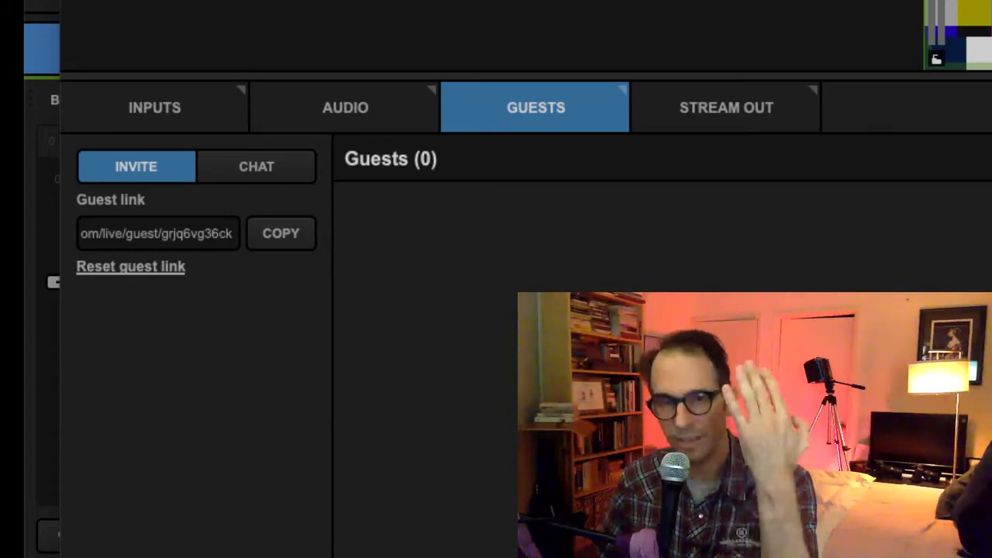
{"action": "key", "text": "super+Tab"}
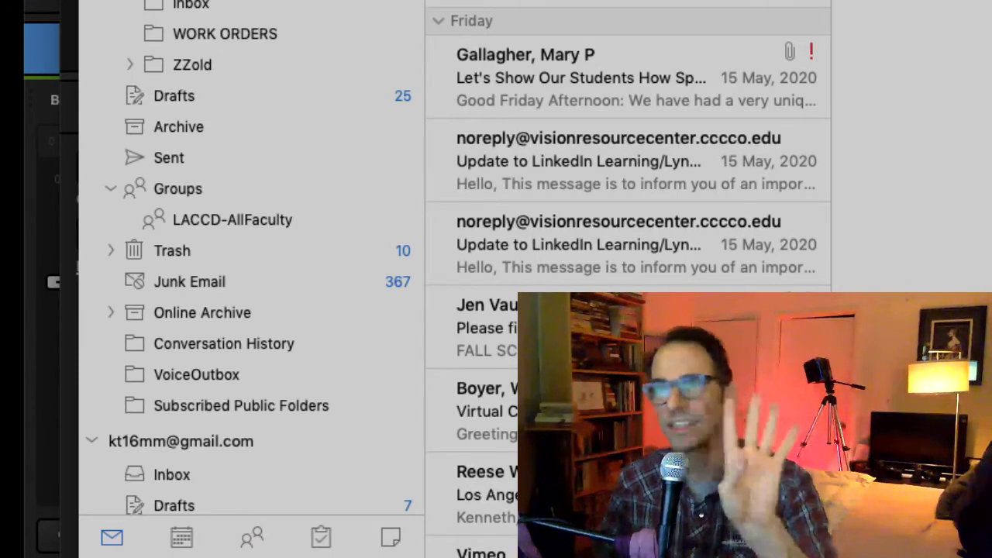
Start a new email to the college contact's address with subject 'livestream link sunday night'.
{"action": "key", "text": "super+n"}
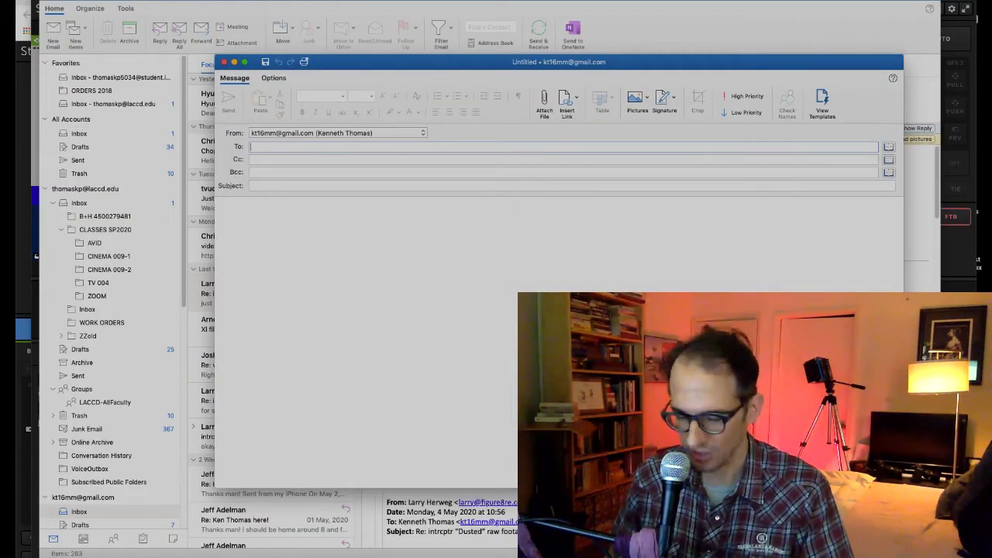
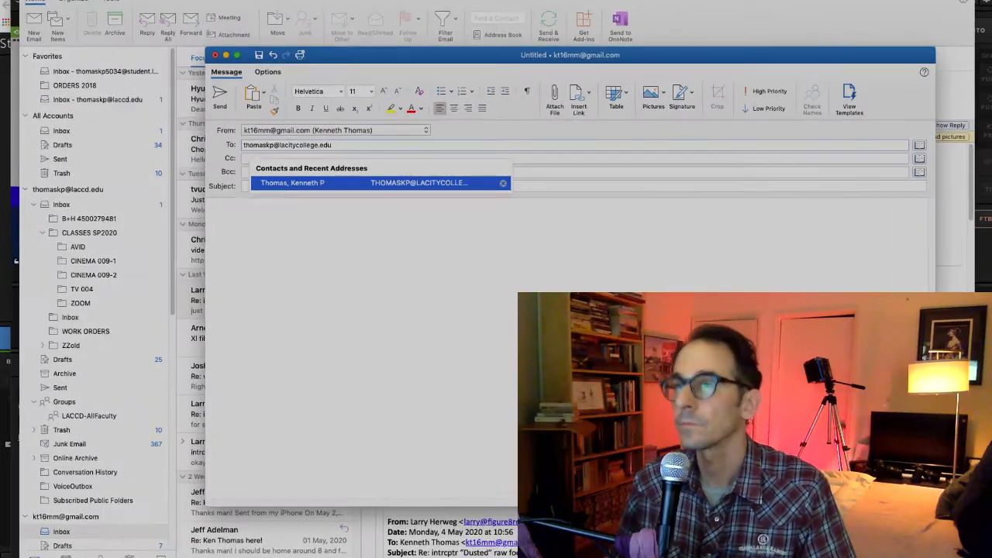
{"action": "key", "text": "Tab"}
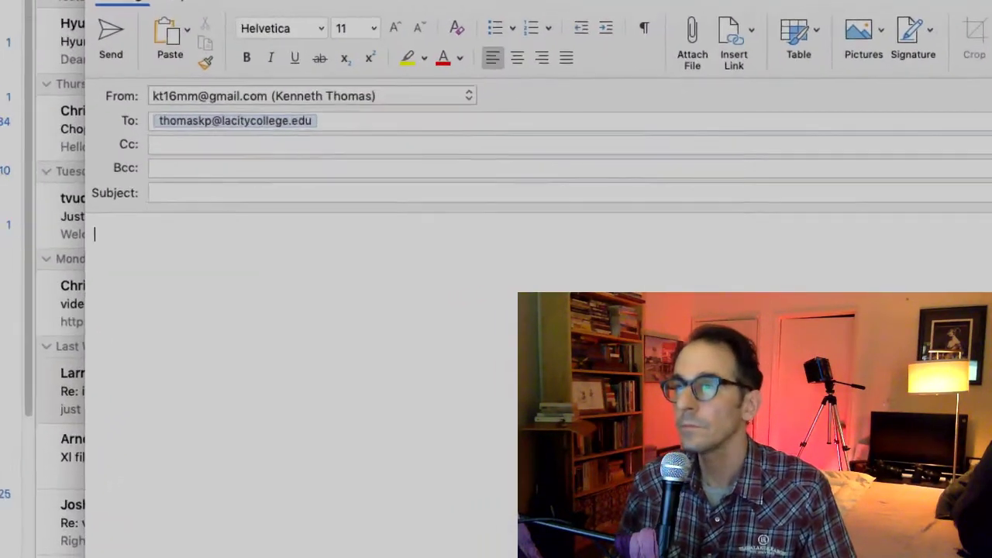
{"action": "type", "text": "live"}
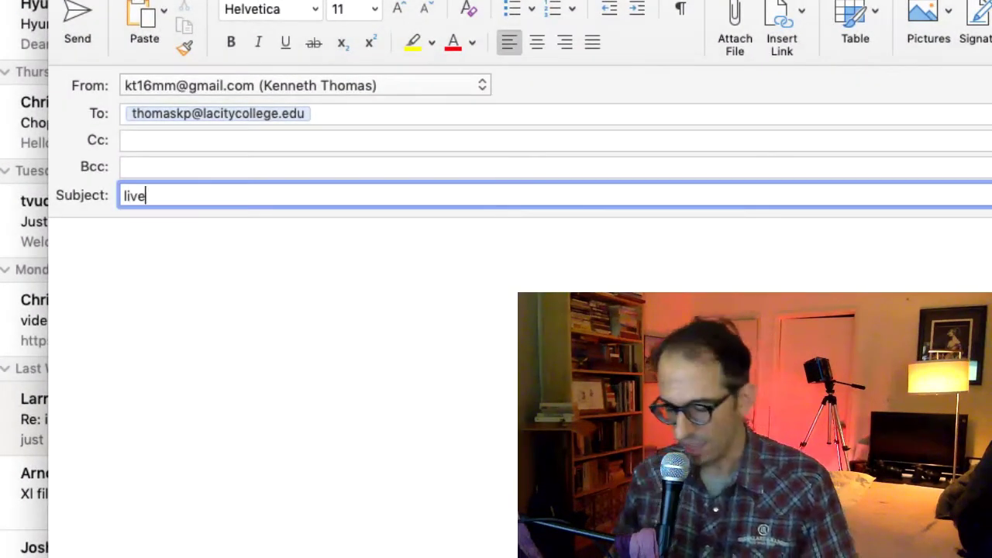
{"action": "type", "text": "stream link"}
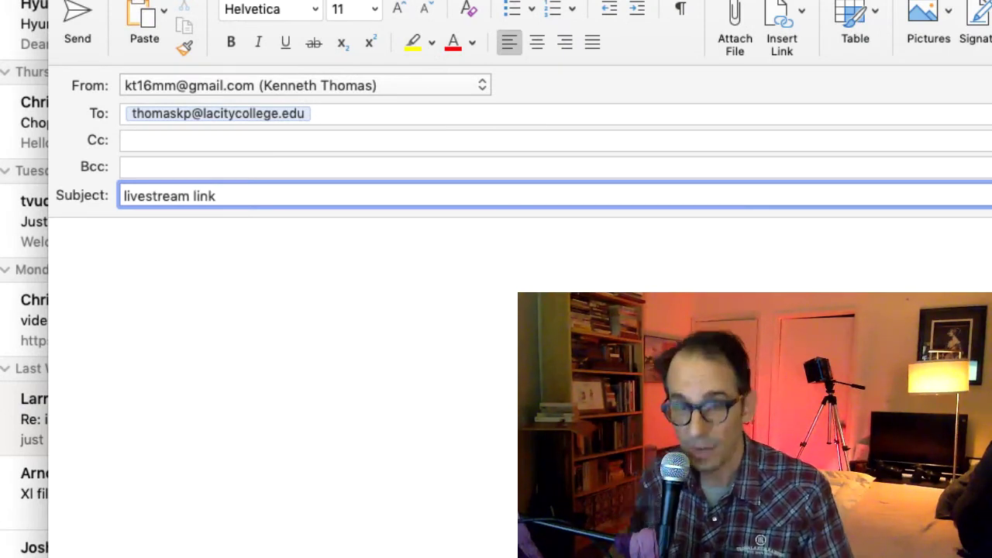
{"action": "type", "text": " sunday night"}
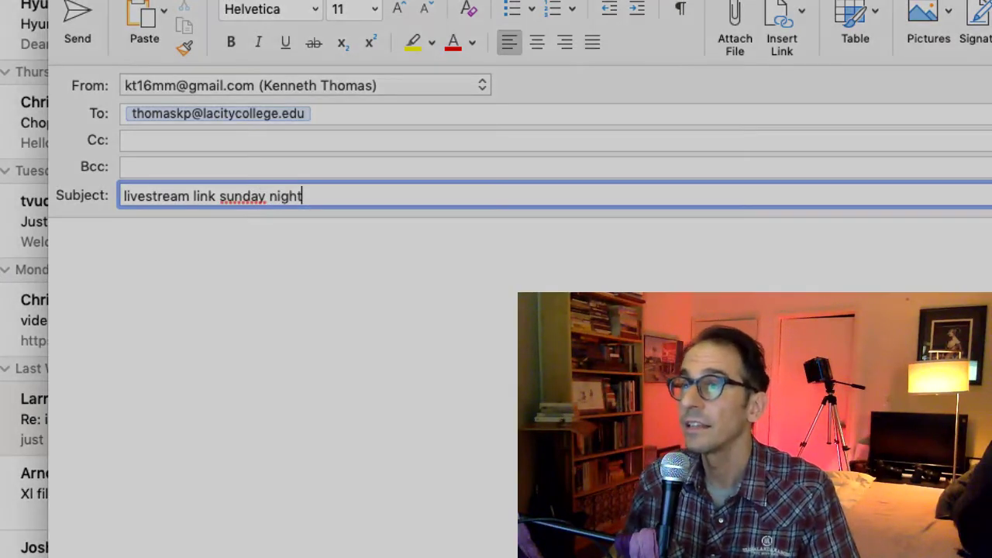
Paste the guest link into the message body and return to Livestream Studio.
{"action": "left_click", "coordinate": [59, 242]}
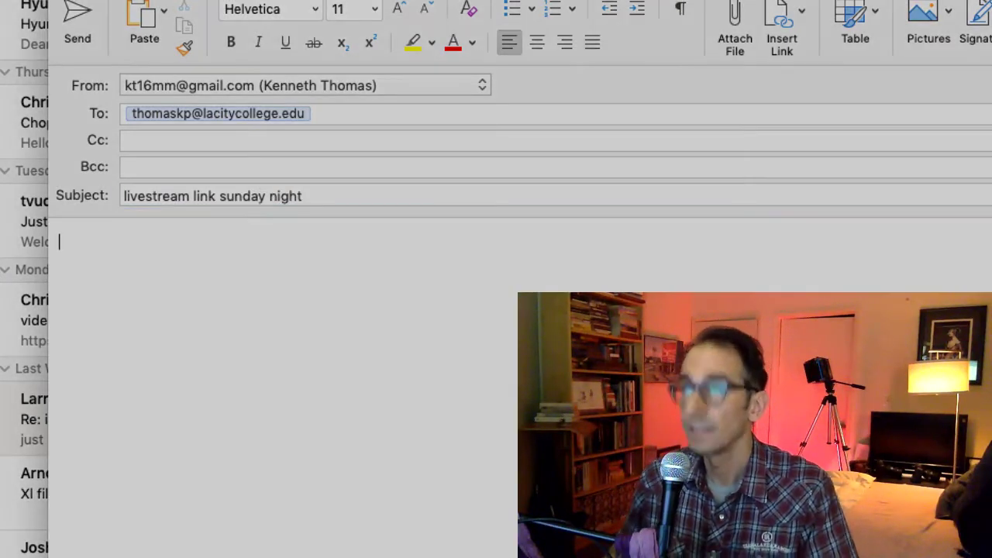
{"action": "key", "text": "Return"}
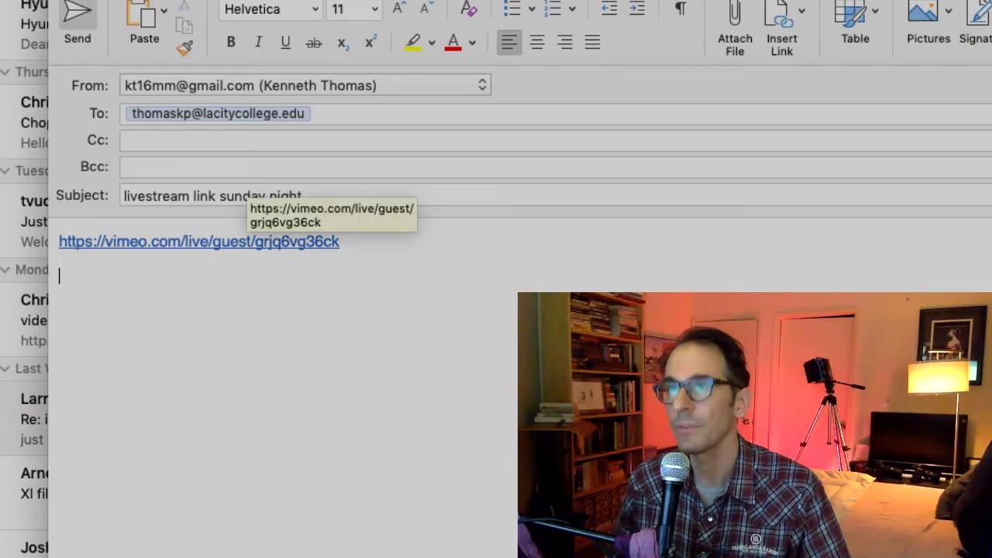
{"action": "left_click", "coordinate": [425, 549]}
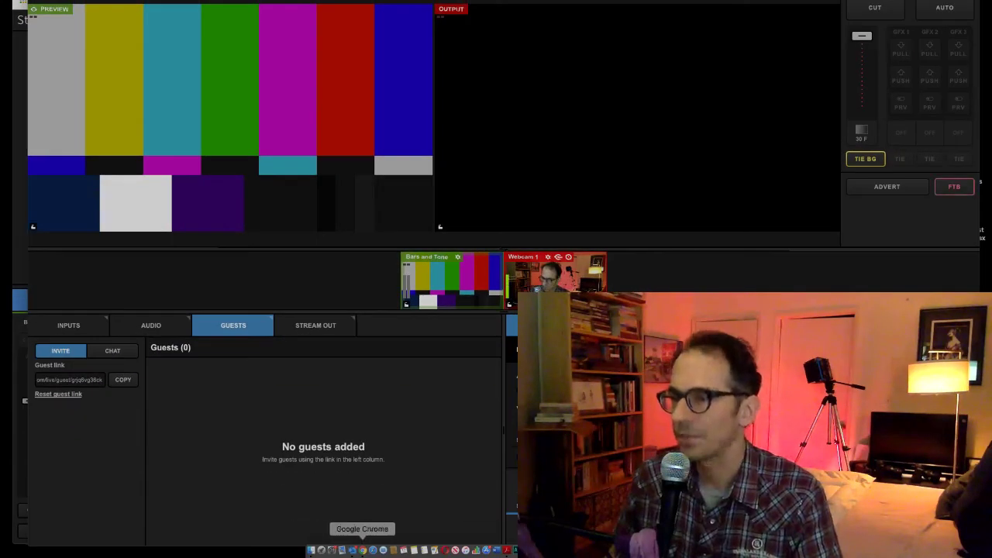
{"action": "left_click", "coordinate": [362, 550]}
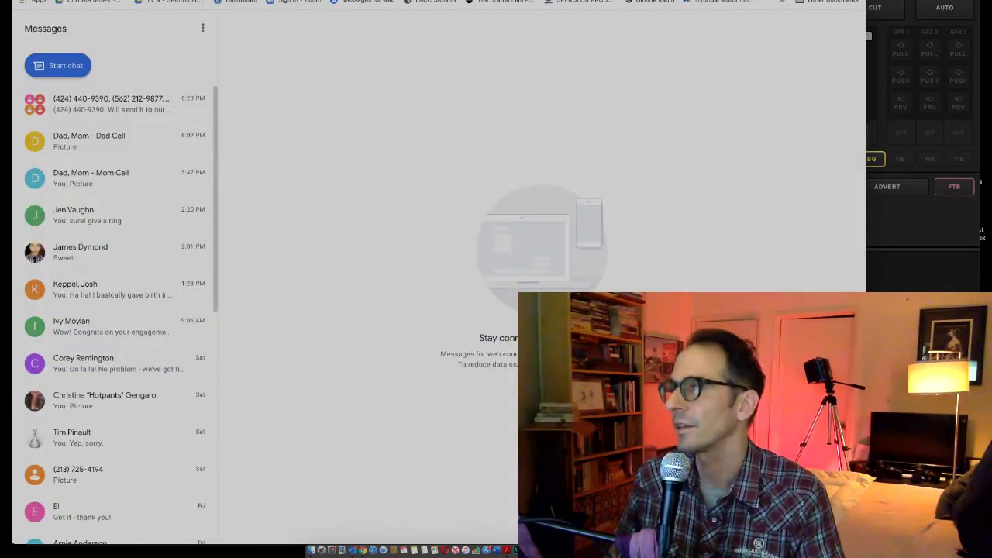
{"action": "key", "text": "super+Tab"}
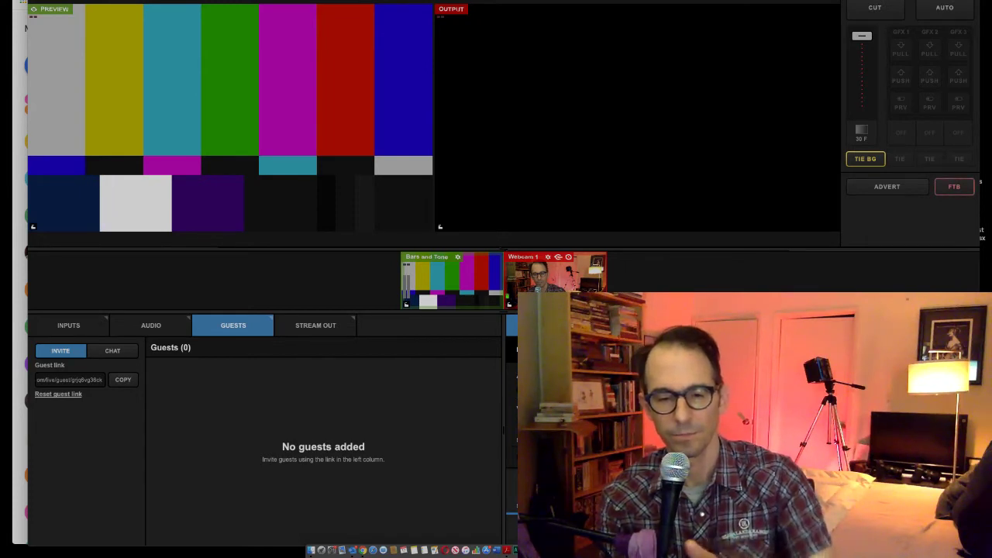
Hold the program output at black with FTB while the remote guest joins.
{"action": "key", "text": "f"}
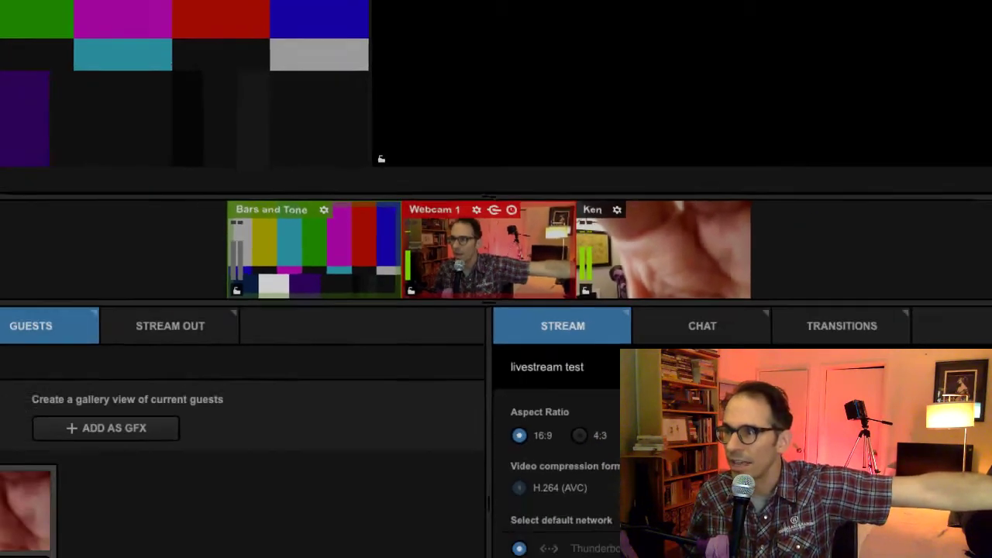
Load the guest feed (input 3) into preview and fade the output back up from black.
{"action": "key", "text": "3"}
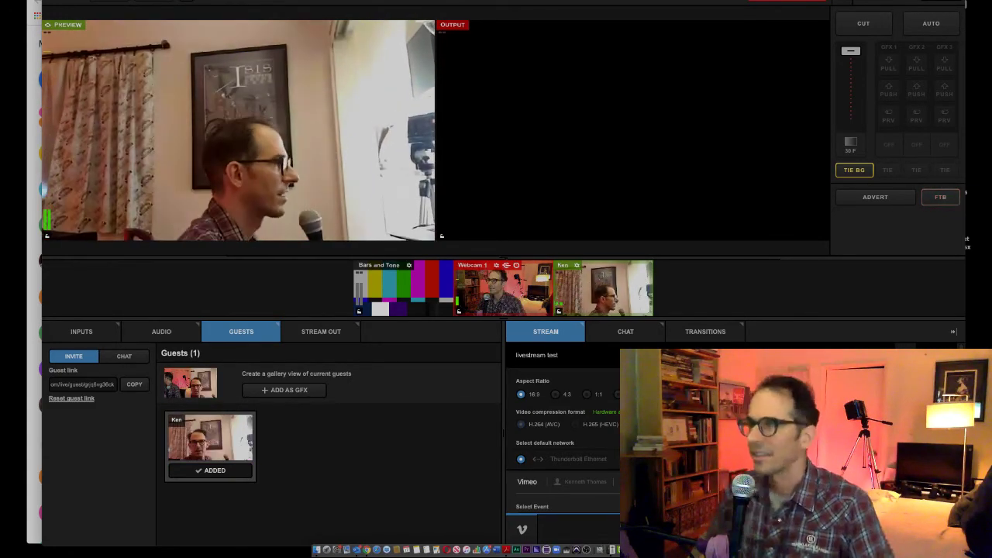
{"action": "key", "text": "f"}
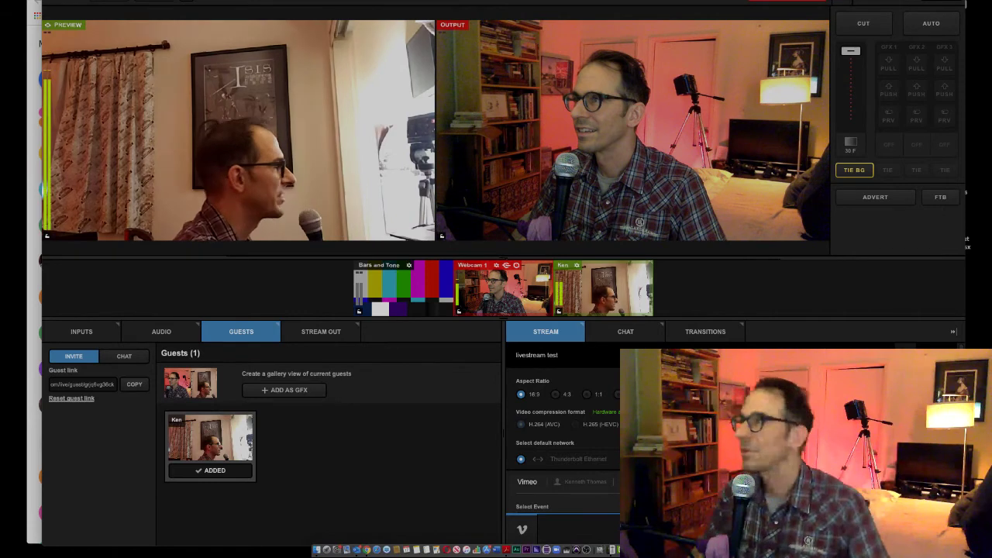
Cut the guest feed to air and cue Bars and Tone (input 1) in preview.
{"action": "key", "text": "space"}
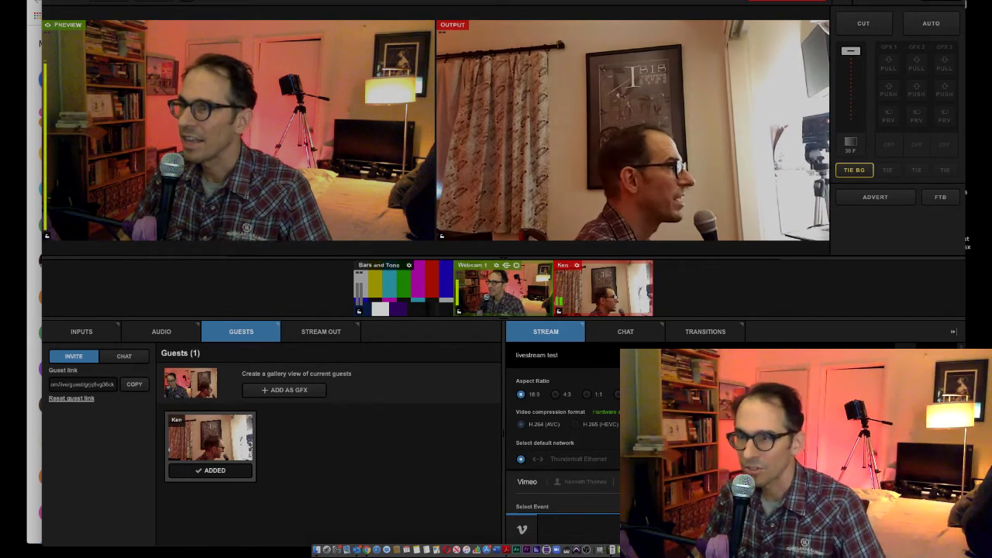
{"action": "key", "text": "1"}
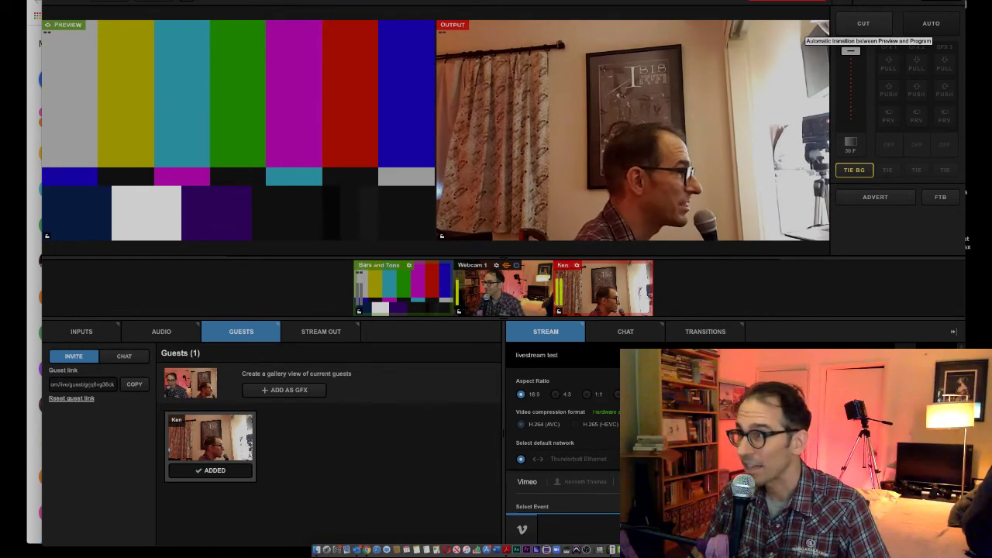
Dissolve to Bars and Tone with AUTO, then toggle the output between guest and bars, ending on the guest.
{"action": "left_click", "coordinate": [930, 24]}
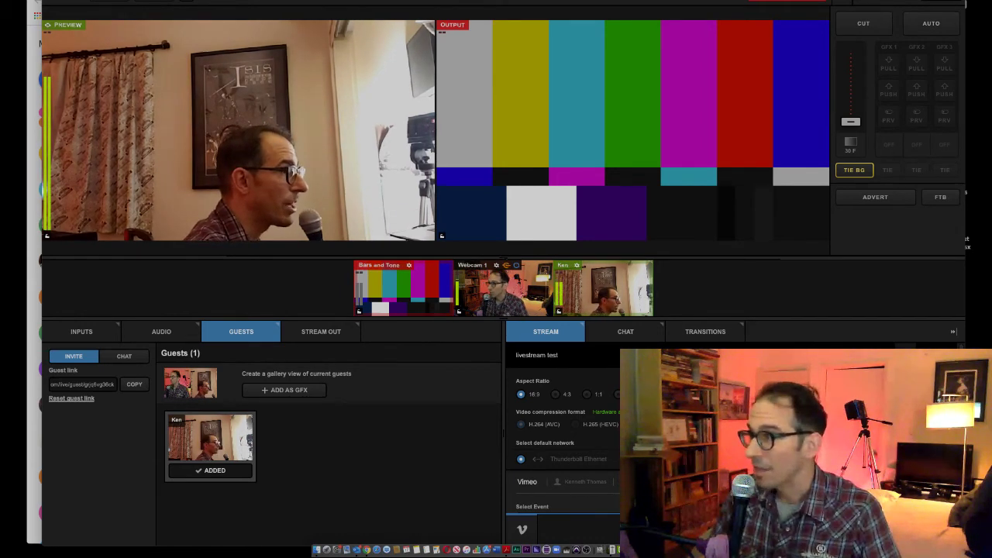
{"action": "key", "text": "space"}
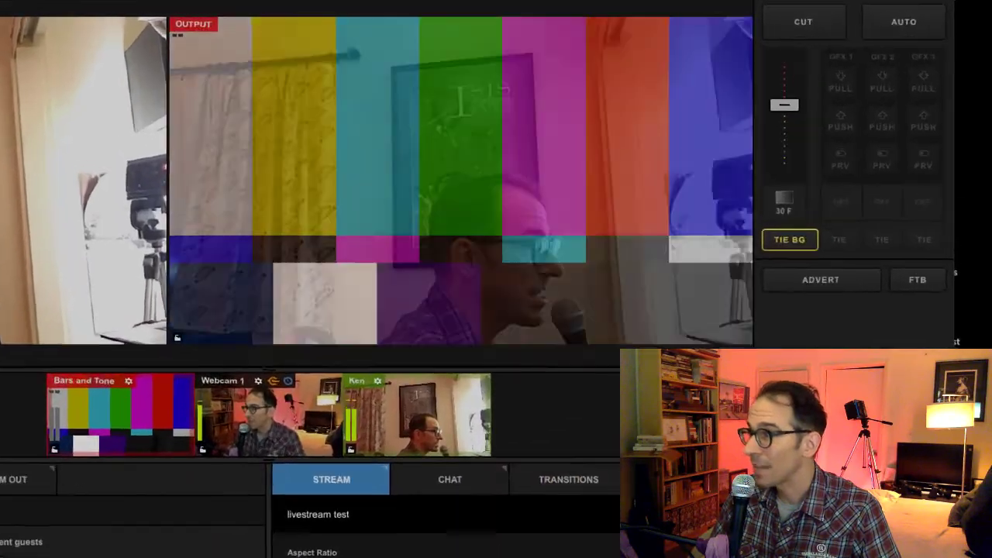
{"action": "key", "text": "space"}
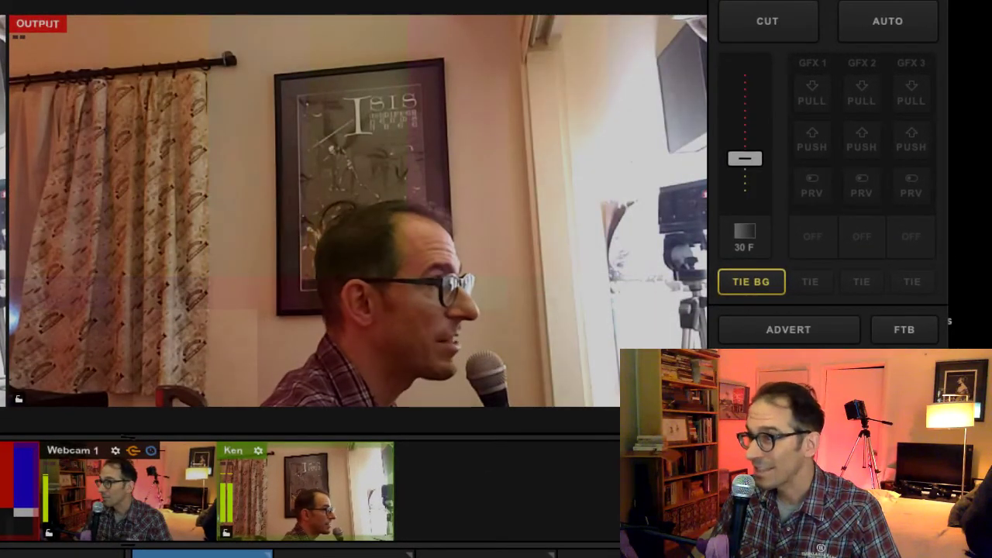
{"action": "key", "text": "space"}
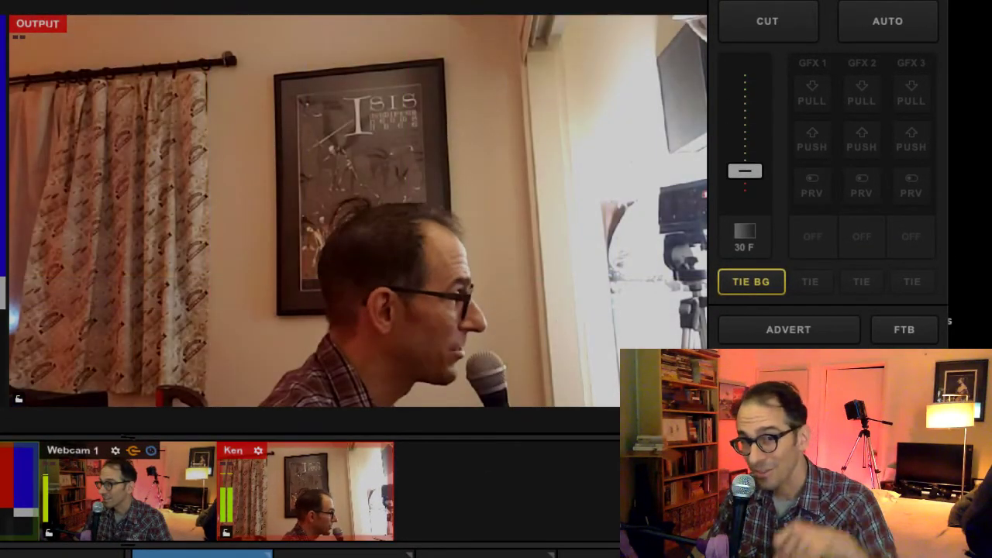
{"action": "key", "text": "space"}
{"action": "key", "text": "space"}
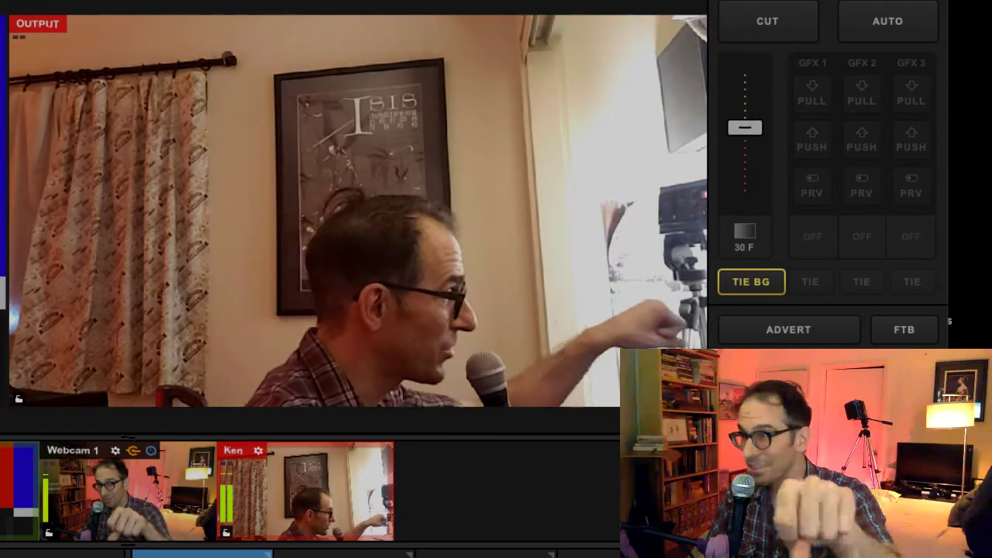
{"action": "key", "text": "space"}
{"action": "key", "text": "space"}
{"action": "key", "text": "space"}
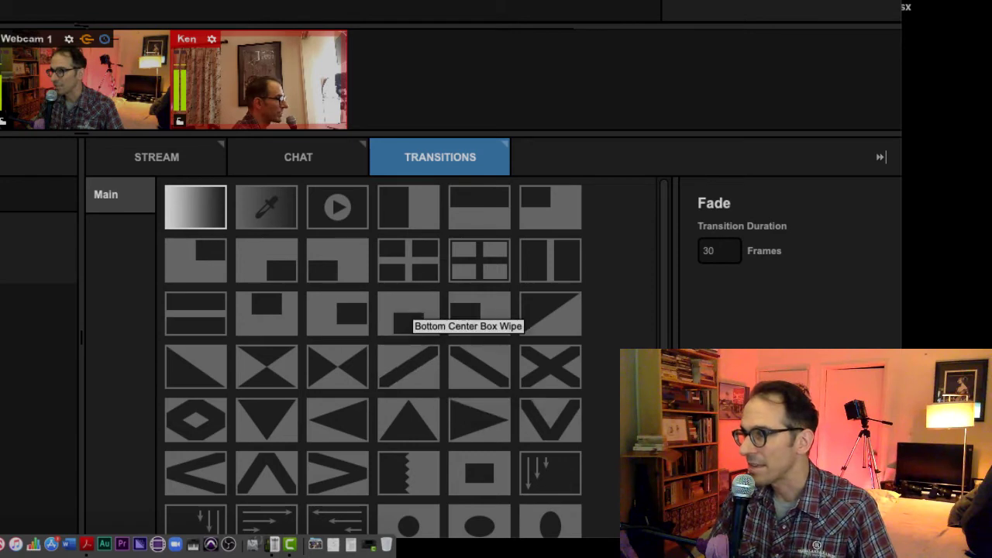
Choose the 5 Point Star transition over Center Grid Inside Wipe and run it to air the guest.
{"action": "left_click", "coordinate": [419, 275]}
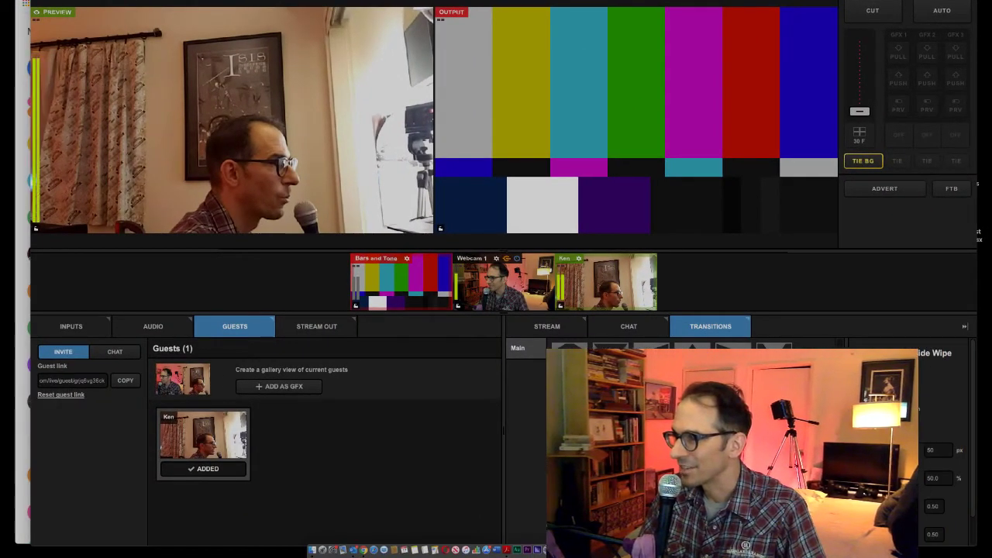
{"action": "left_click", "coordinate": [610, 478]}
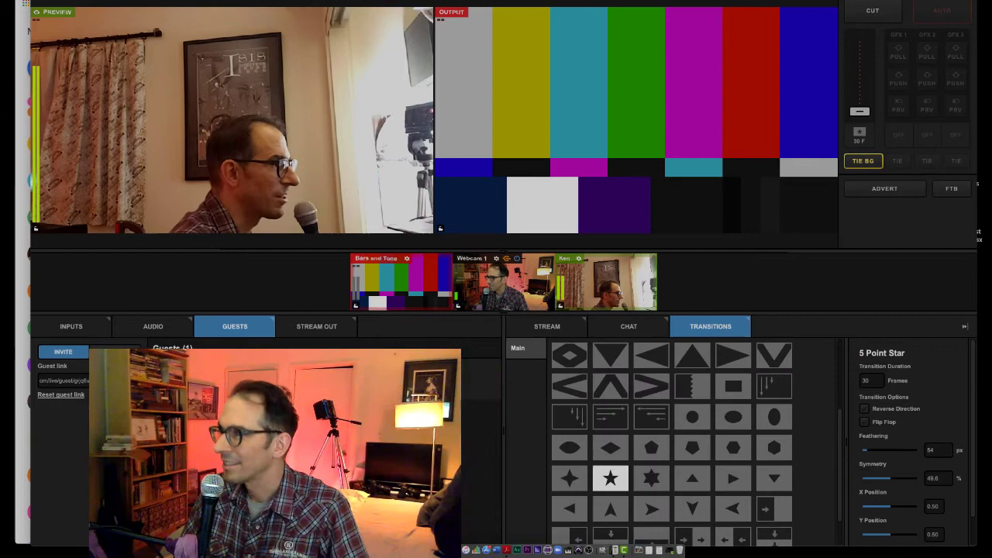
{"action": "left_click", "coordinate": [942, 10]}
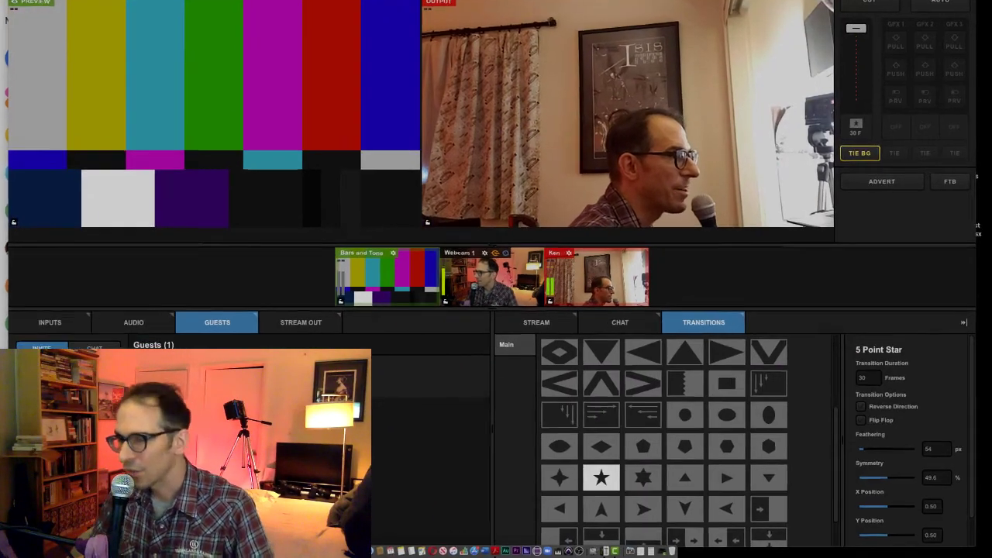
Set Transition Duration to 90 frames and play the star transition to the bars.
{"action": "left_click", "coordinate": [866, 378]}
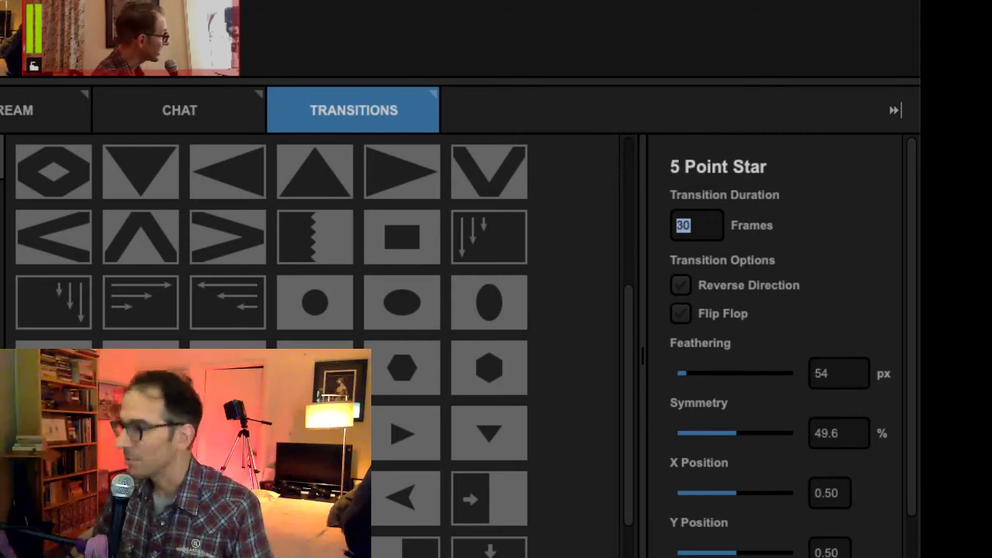
{"action": "type", "text": "90"}
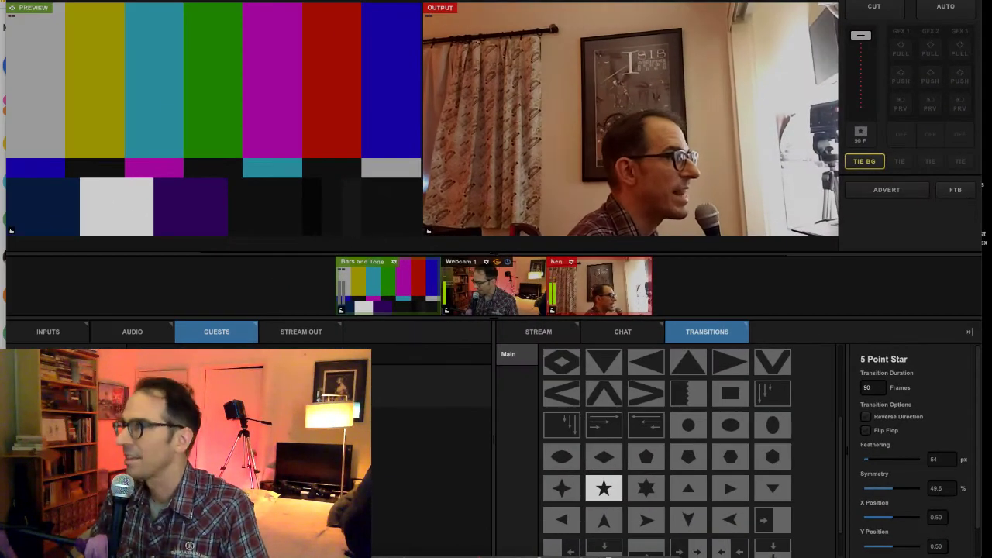
{"action": "key", "text": "Return"}
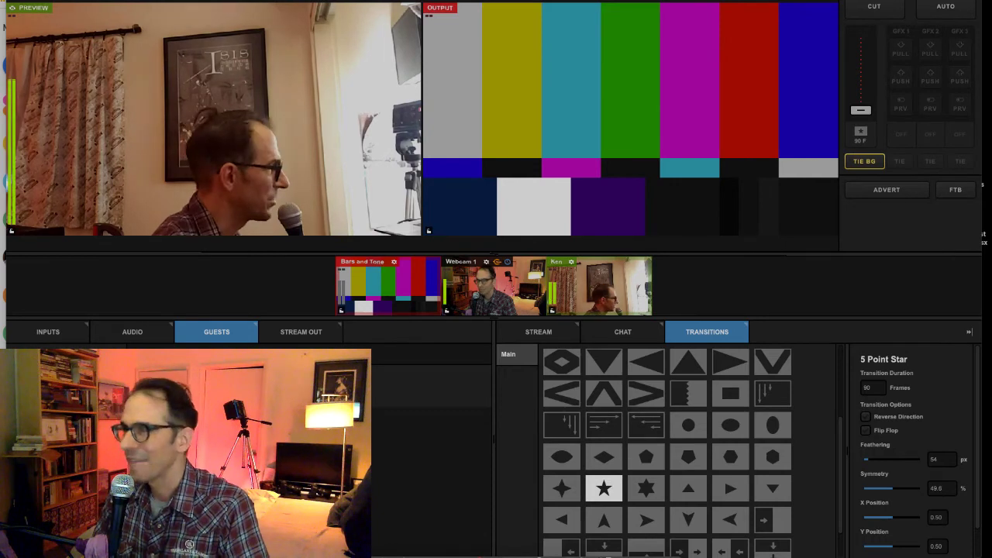
{"action": "scroll", "coordinate": [666, 450], "scroll_direction": "up", "scroll_amount": 3}
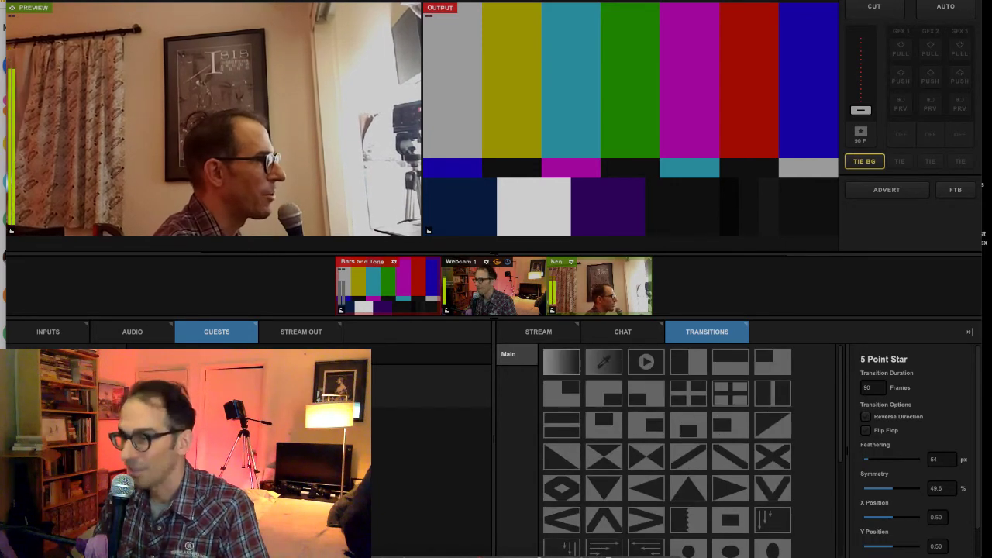
Switch back to the Fade transition and fade the guest feed onto the output.
{"action": "left_click", "coordinate": [561, 361]}
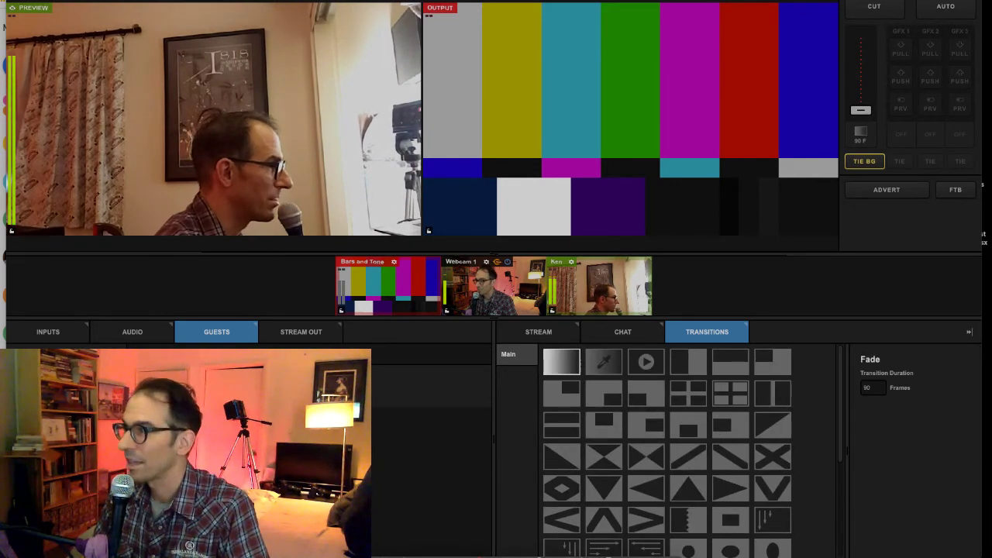
{"action": "key", "text": "Return"}
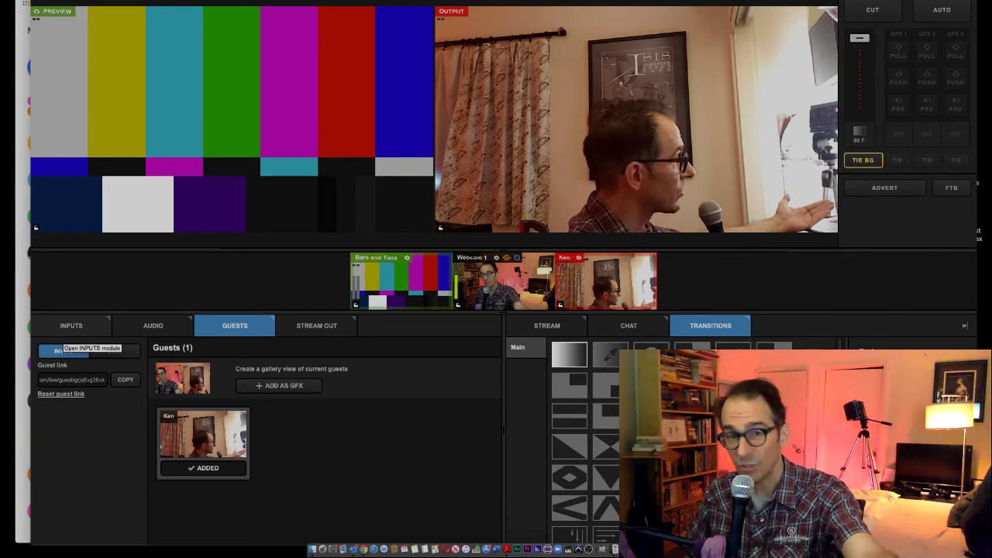
{"action": "left_click", "coordinate": [62, 350]}
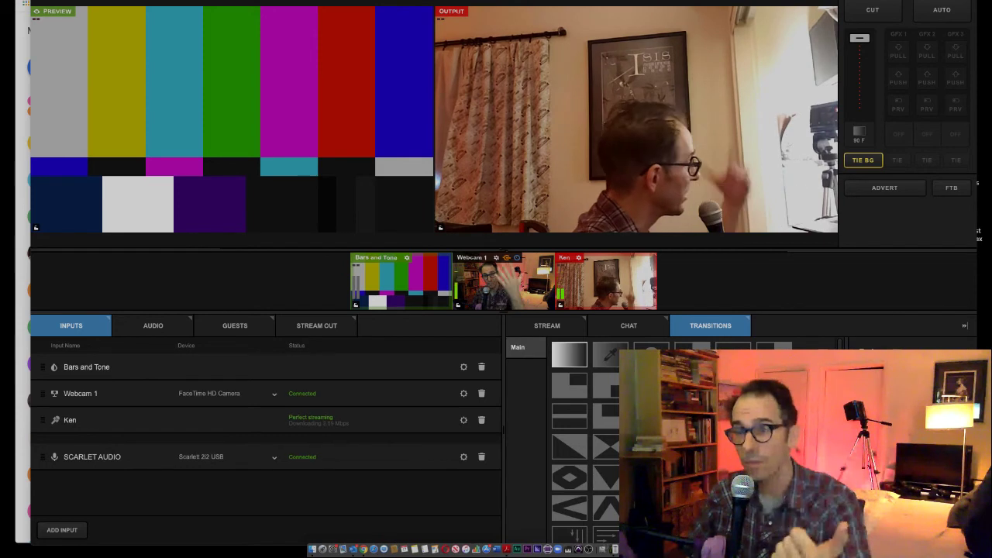
{"action": "left_click", "coordinate": [235, 326]}
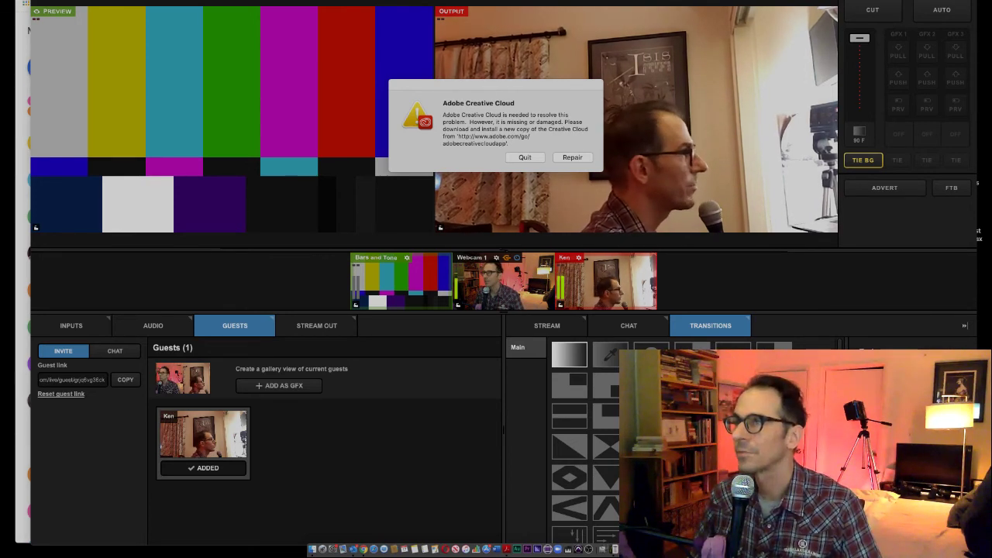
Close the Adobe Creative Cloud error dialog covering the preview and output.
{"action": "key", "text": "Escape"}
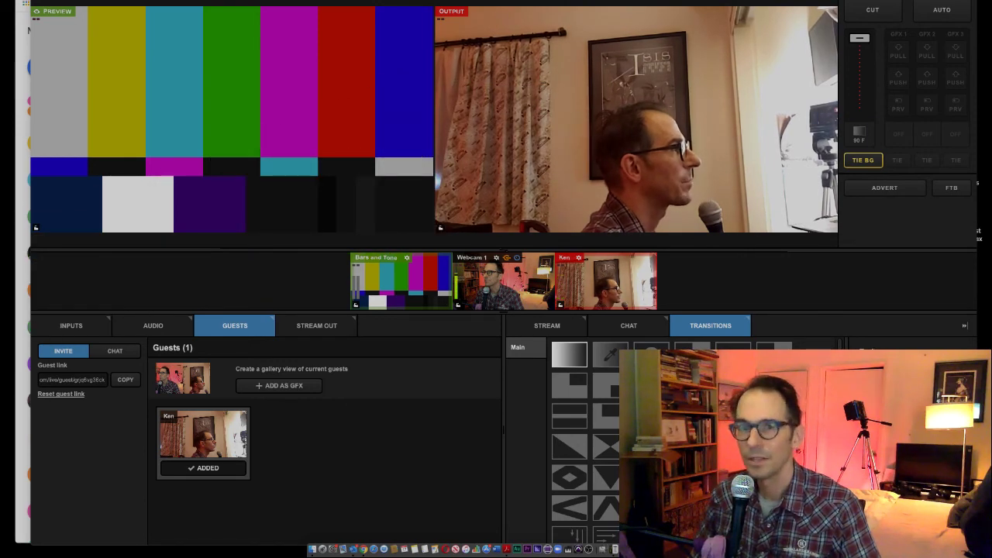